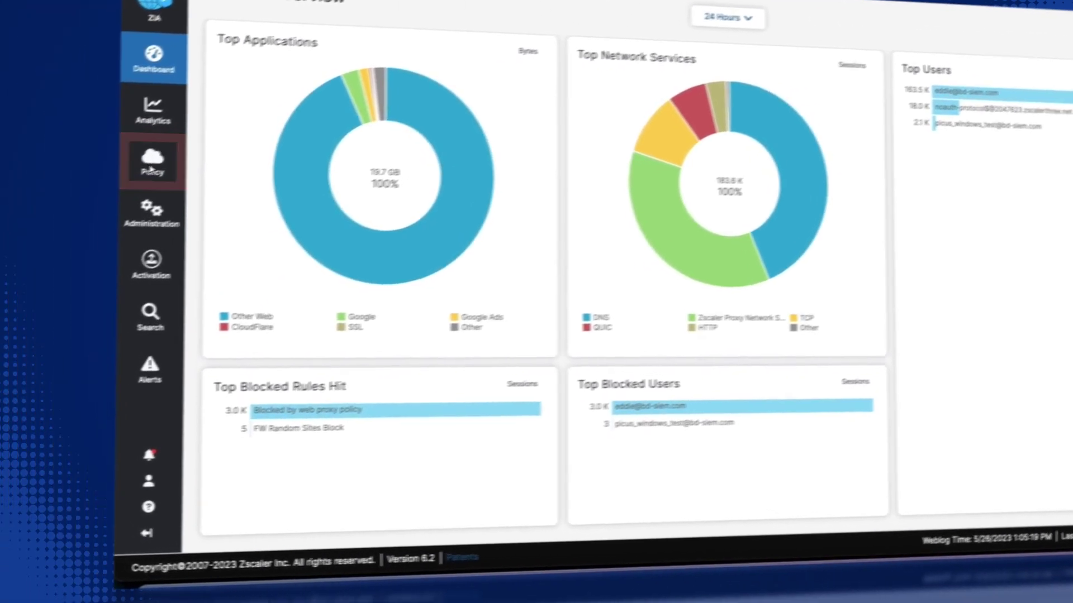
- Navigate from ZIA Policy into the Client Connector Portal's Administration > Device Posture list
{"action": "left_click", "coordinate": [61, 190]}
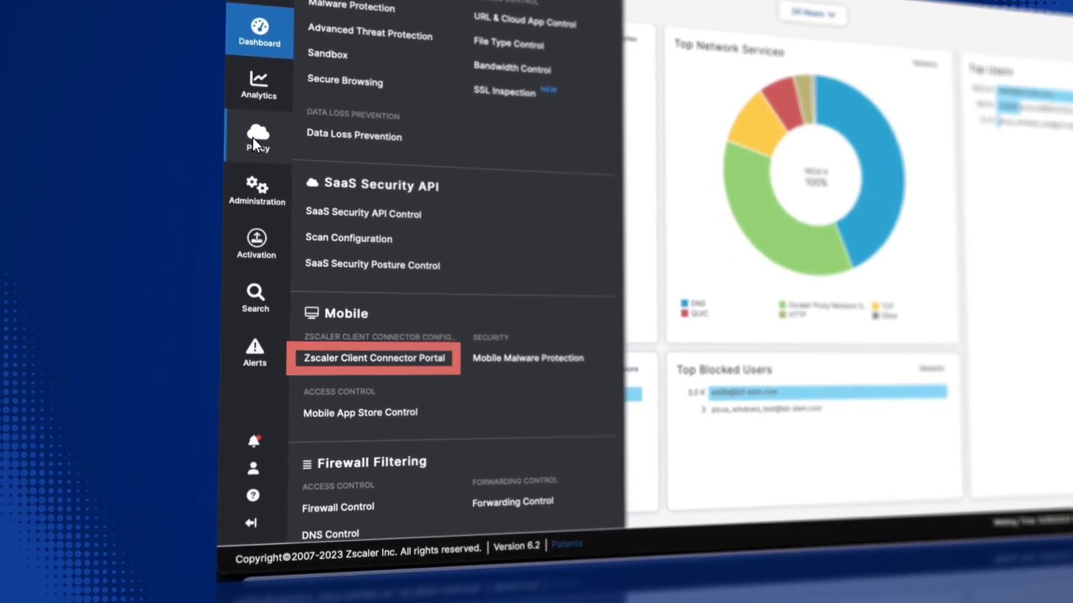
{"action": "left_click", "coordinate": [360, 358]}
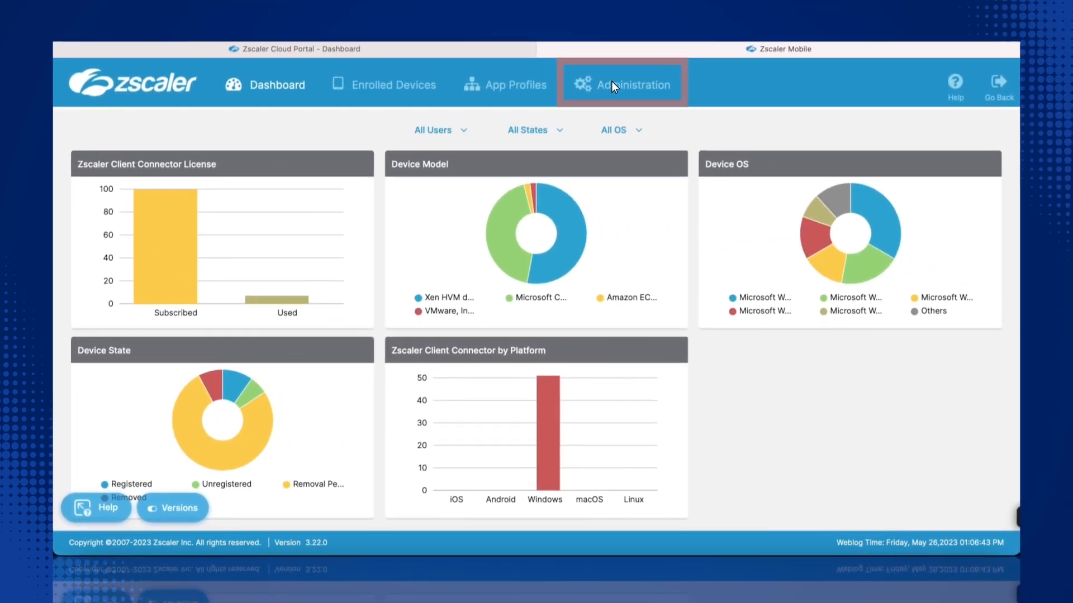
{"action": "left_click", "coordinate": [611, 81]}
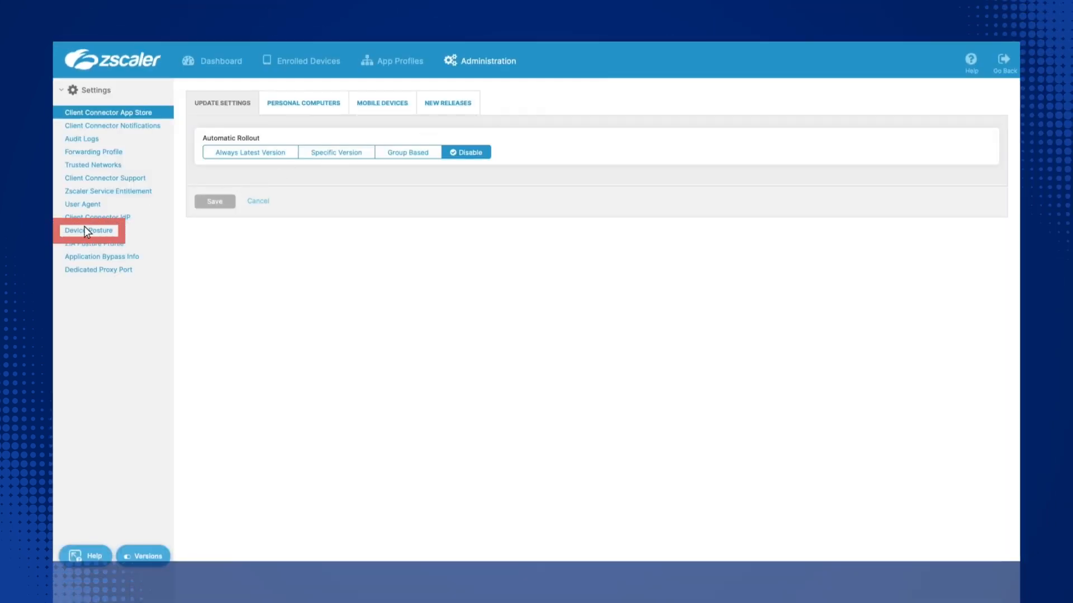
{"action": "left_click", "coordinate": [85, 230]}
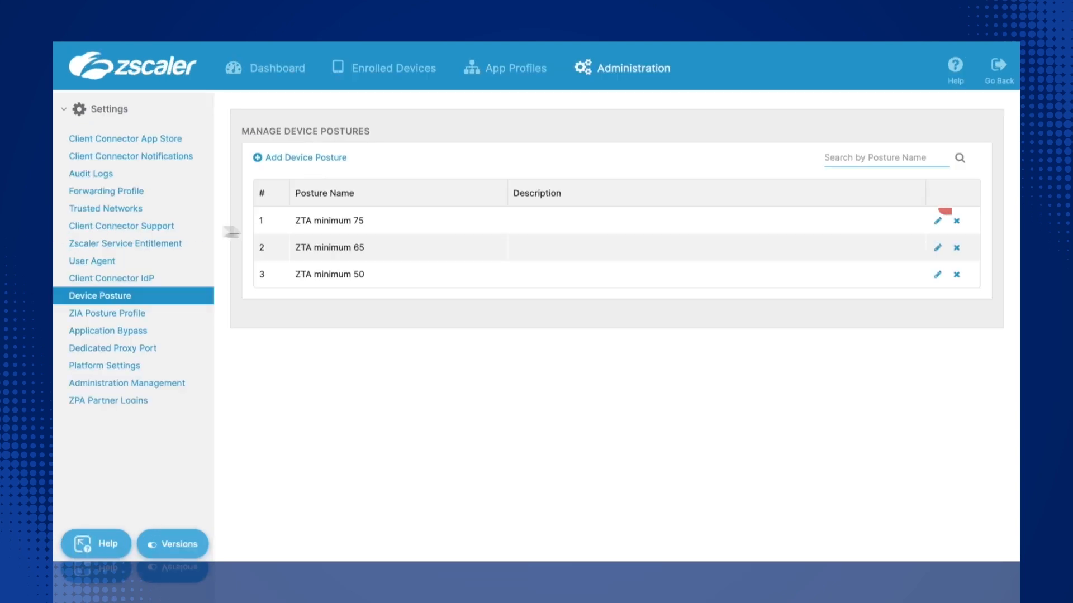
- Review the ZTA minimum 75, 65 and 50 postures' CrowdStrike score thresholds, then go to ZIA Posture Profile
{"action": "left_click", "coordinate": [937, 220]}
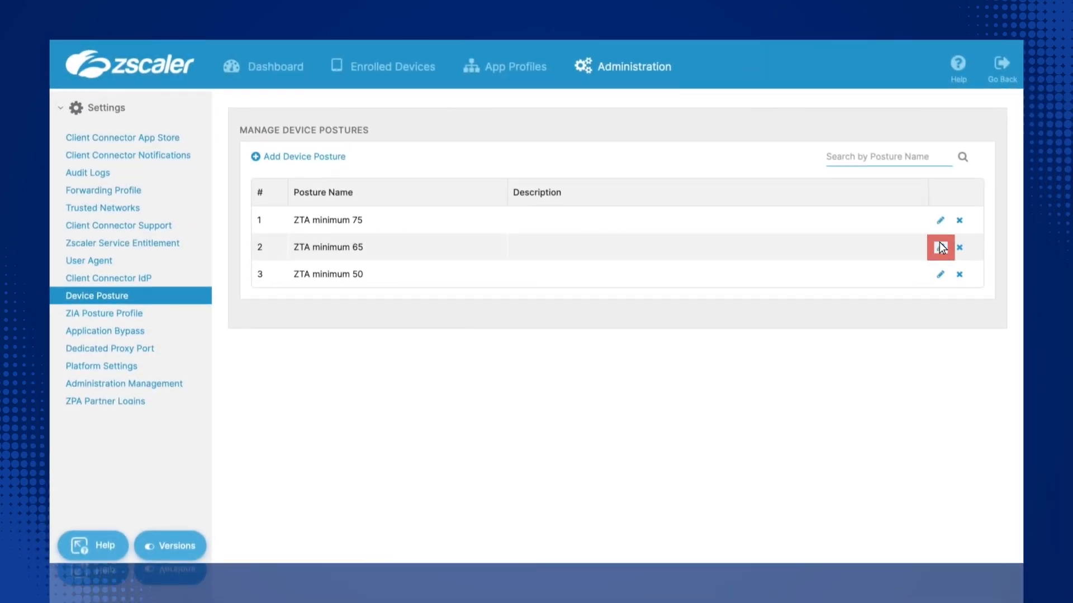
{"action": "left_click", "coordinate": [939, 246]}
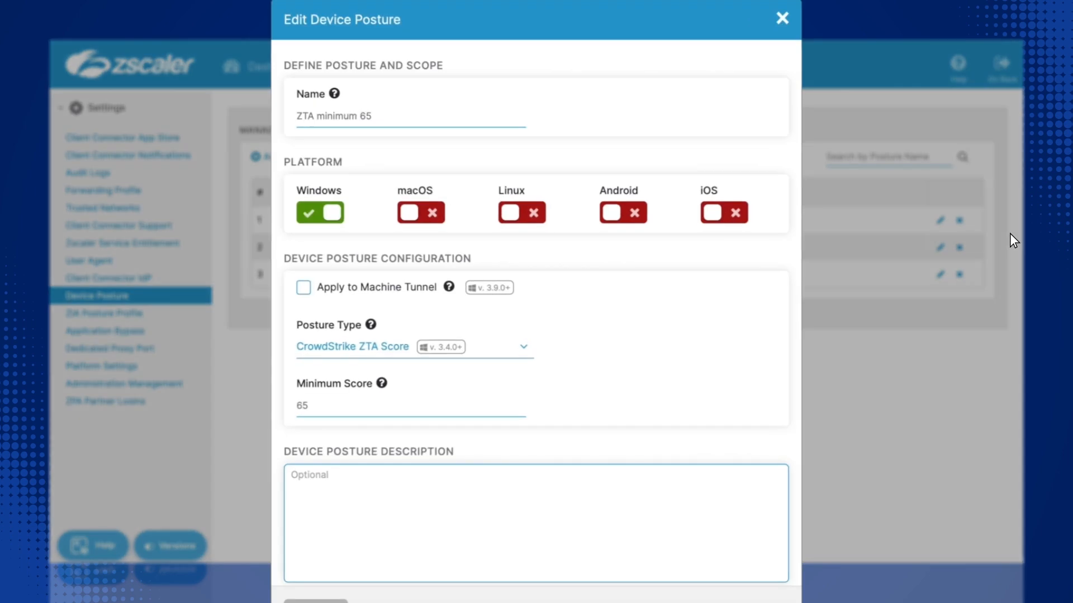
{"action": "left_click", "coordinate": [782, 18]}
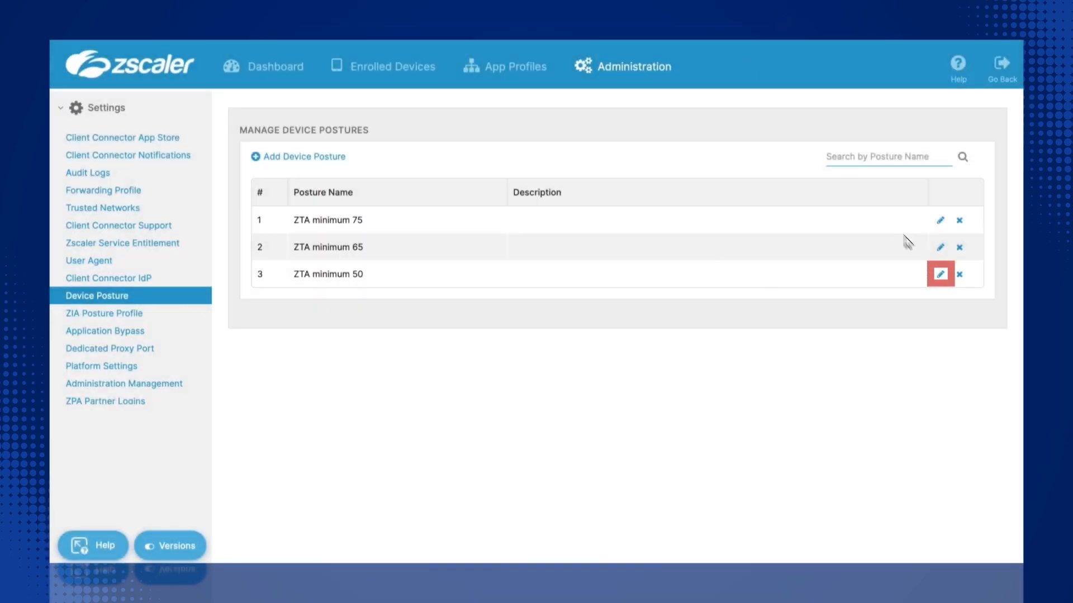
{"action": "left_click", "coordinate": [939, 275]}
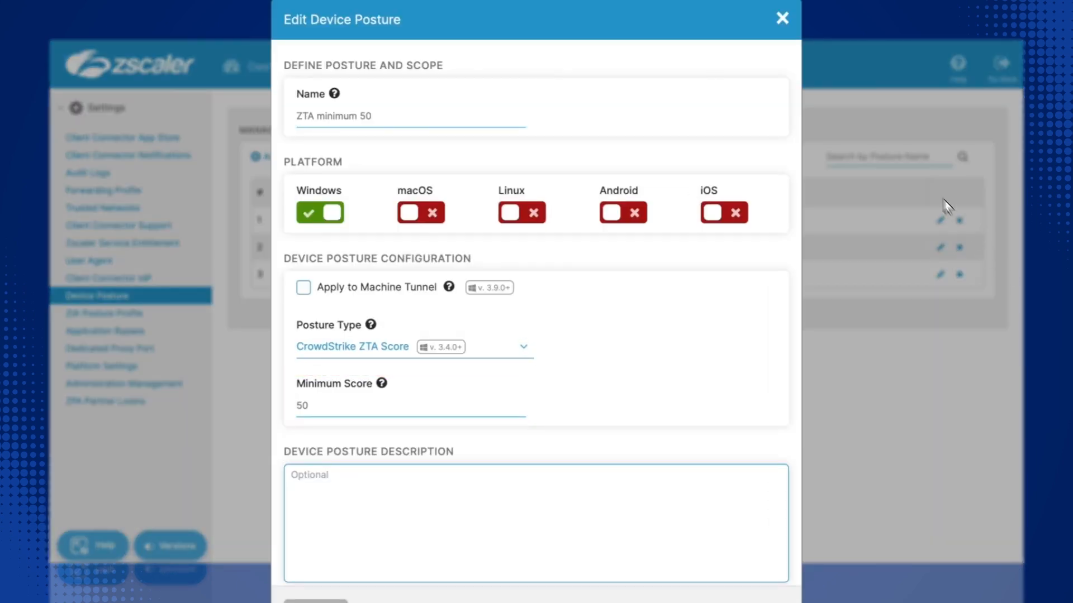
{"action": "left_click", "coordinate": [783, 21]}
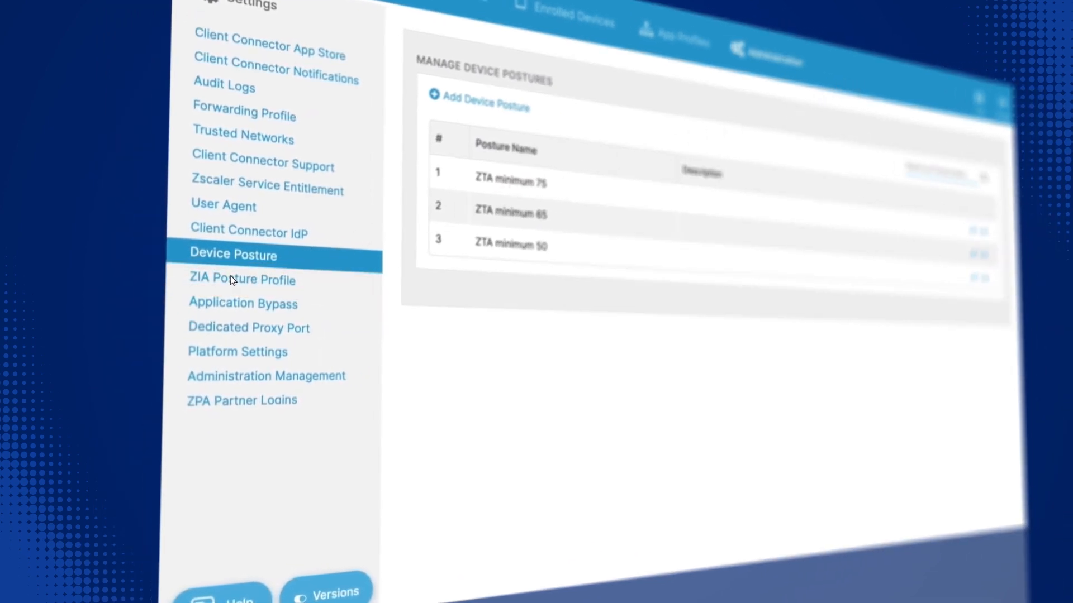
{"action": "left_click", "coordinate": [247, 279]}
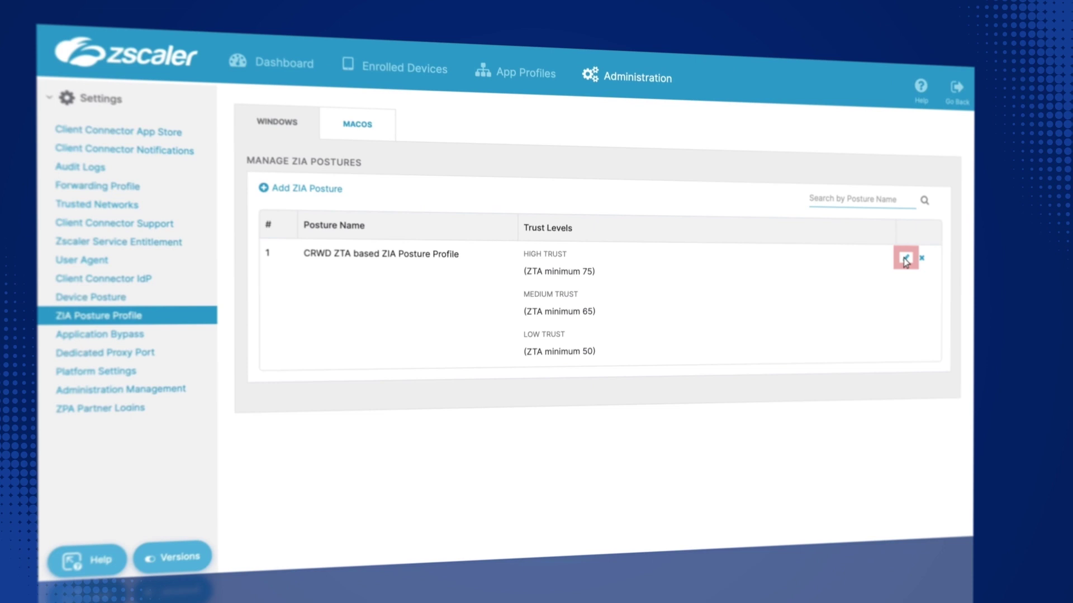
- Review the CRWD ZTA based profile mapping High/Medium/Low Trust to ZTA 75/65/50, then go to App Profiles
{"action": "left_click", "coordinate": [904, 262]}
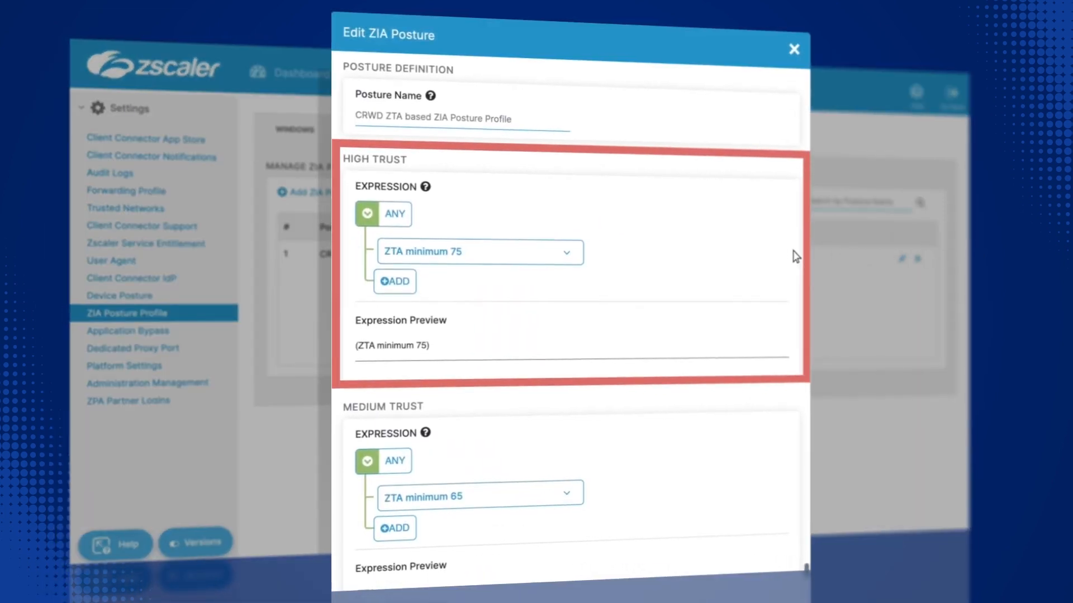
{"action": "scroll", "coordinate": [795, 256], "scroll_direction": "down", "scroll_amount": 1}
{"action": "scroll", "coordinate": [794, 255], "scroll_direction": "down", "scroll_amount": 1}
{"action": "scroll", "coordinate": [795, 255], "scroll_direction": "down", "scroll_amount": 1}
{"action": "scroll", "coordinate": [795, 256], "scroll_direction": "down", "scroll_amount": 1}
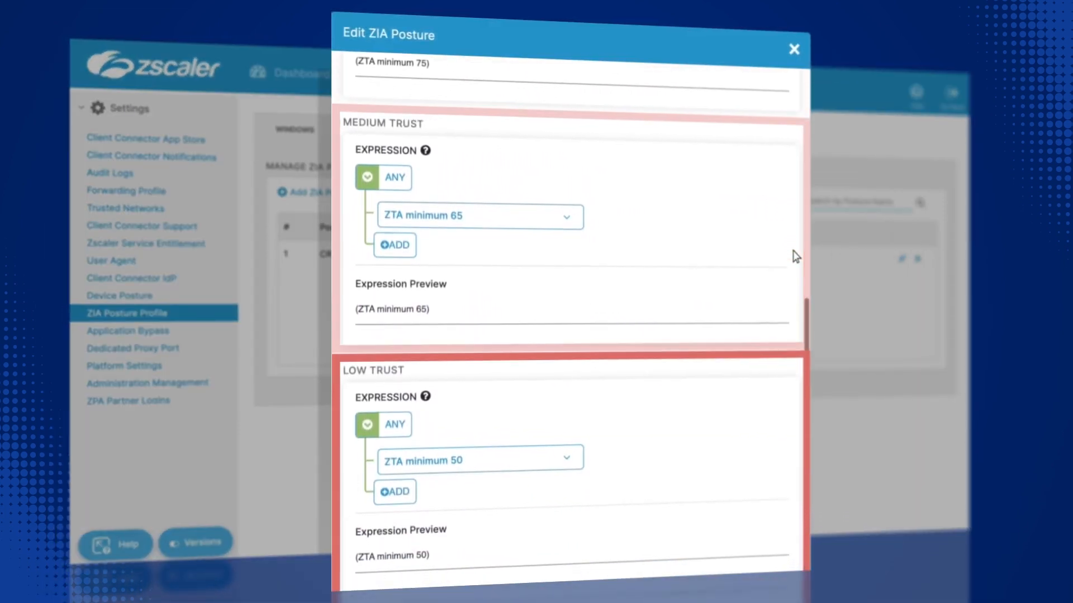
{"action": "scroll", "coordinate": [794, 256], "scroll_direction": "down", "scroll_amount": 1}
{"action": "scroll", "coordinate": [794, 256], "scroll_direction": "up", "scroll_amount": 1}
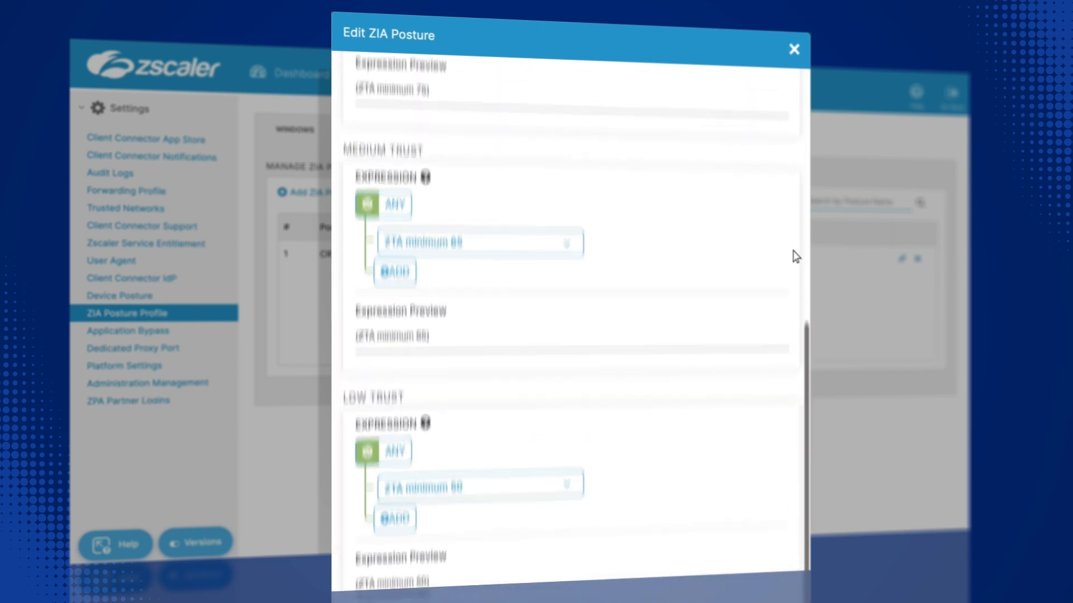
{"action": "scroll", "coordinate": [794, 256], "scroll_direction": "up", "scroll_amount": 3}
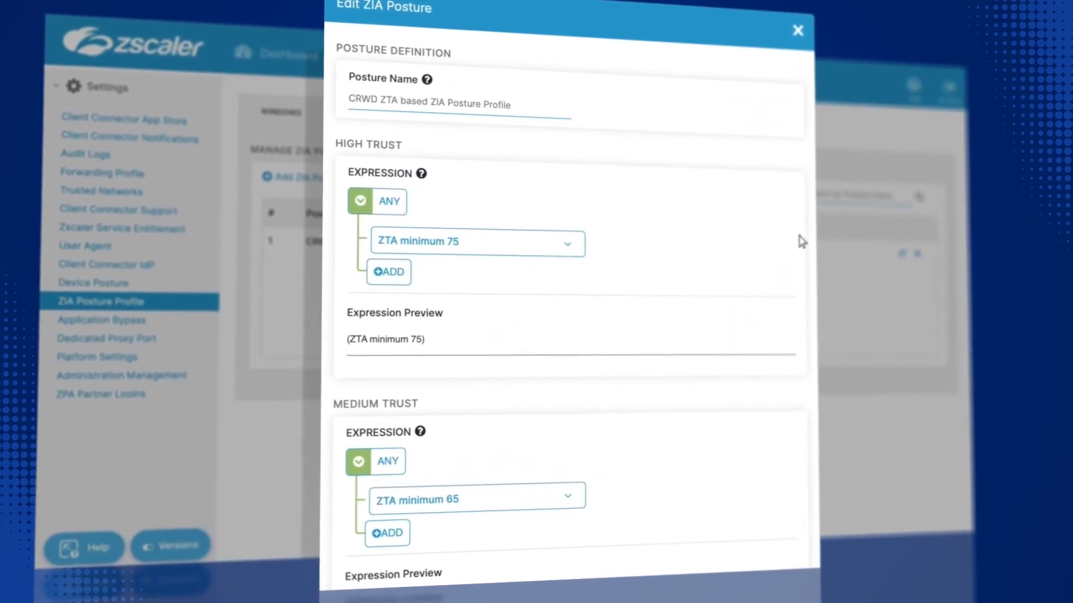
{"action": "scroll", "coordinate": [803, 208], "scroll_direction": "down", "scroll_amount": 1}
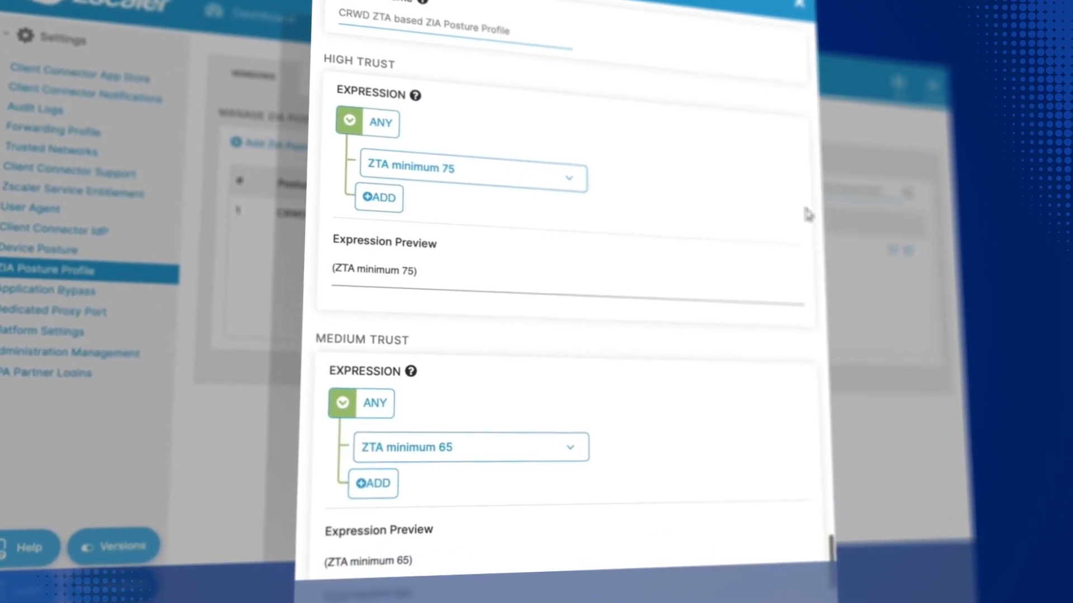
{"action": "scroll", "coordinate": [802, 207], "scroll_direction": "down", "scroll_amount": 1}
{"action": "scroll", "coordinate": [802, 207], "scroll_direction": "down", "scroll_amount": 1}
{"action": "scroll", "coordinate": [804, 206], "scroll_direction": "down", "scroll_amount": 1}
{"action": "scroll", "coordinate": [806, 206], "scroll_direction": "down", "scroll_amount": 2}
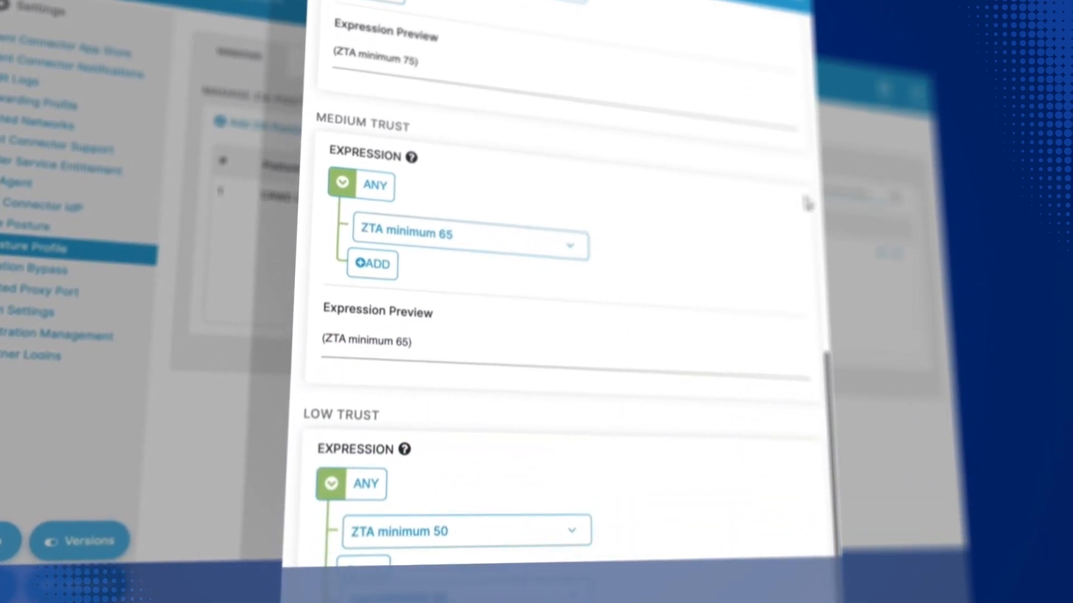
{"action": "scroll", "coordinate": [806, 205], "scroll_direction": "down", "scroll_amount": 1}
{"action": "scroll", "coordinate": [806, 203], "scroll_direction": "down", "scroll_amount": 1}
{"action": "scroll", "coordinate": [806, 201], "scroll_direction": "down", "scroll_amount": 1}
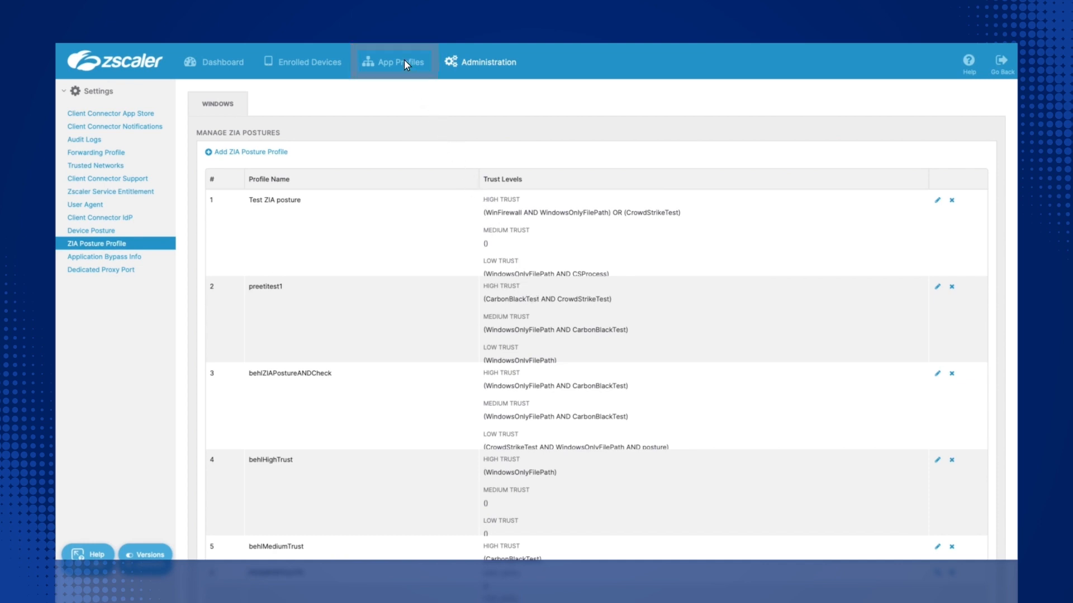
{"action": "left_click", "coordinate": [404, 60]}
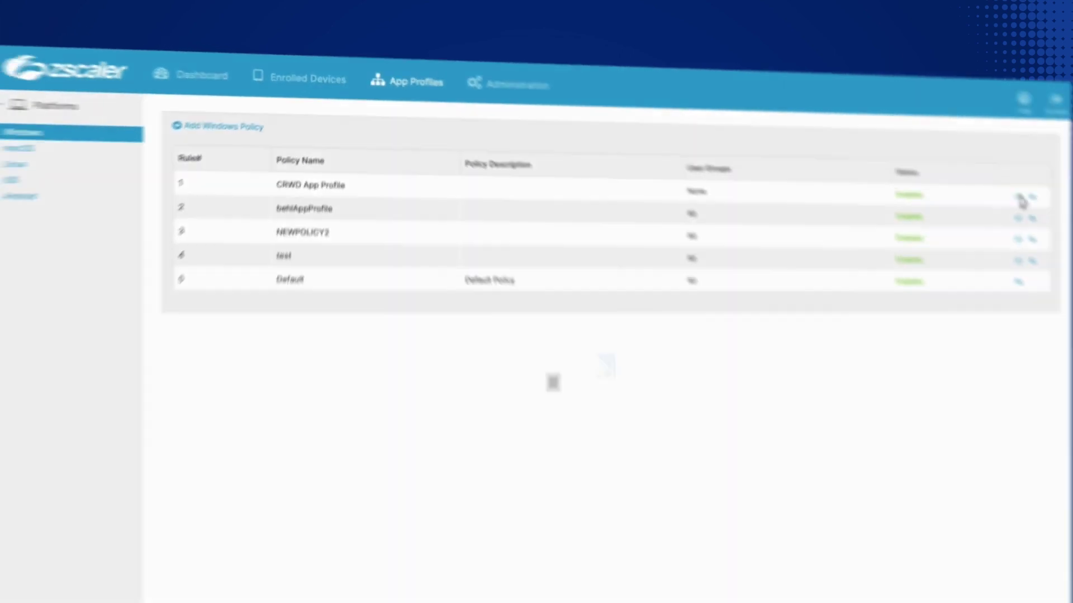
- Review CRWD App Profile's Windows policy referencing the CRWD ZTA based posture profile, then return to ZIA Policy
{"action": "left_click", "coordinate": [1025, 202]}
{"action": "scroll", "coordinate": [726, 143], "scroll_direction": "down", "scroll_amount": 4}
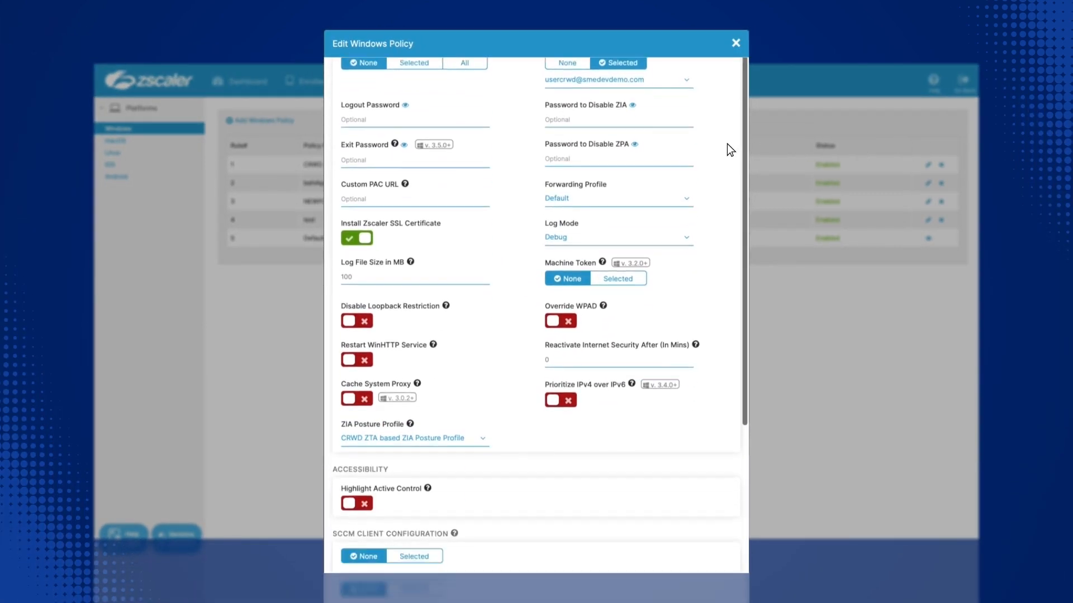
{"action": "scroll", "coordinate": [726, 143], "scroll_direction": "down", "scroll_amount": 1}
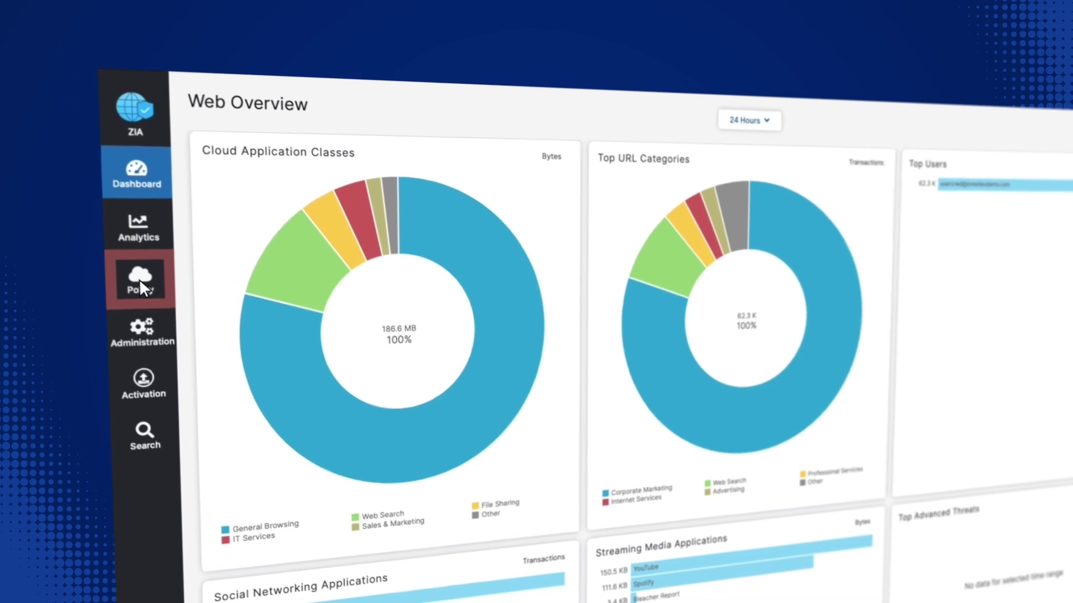
{"action": "left_click", "coordinate": [147, 287]}
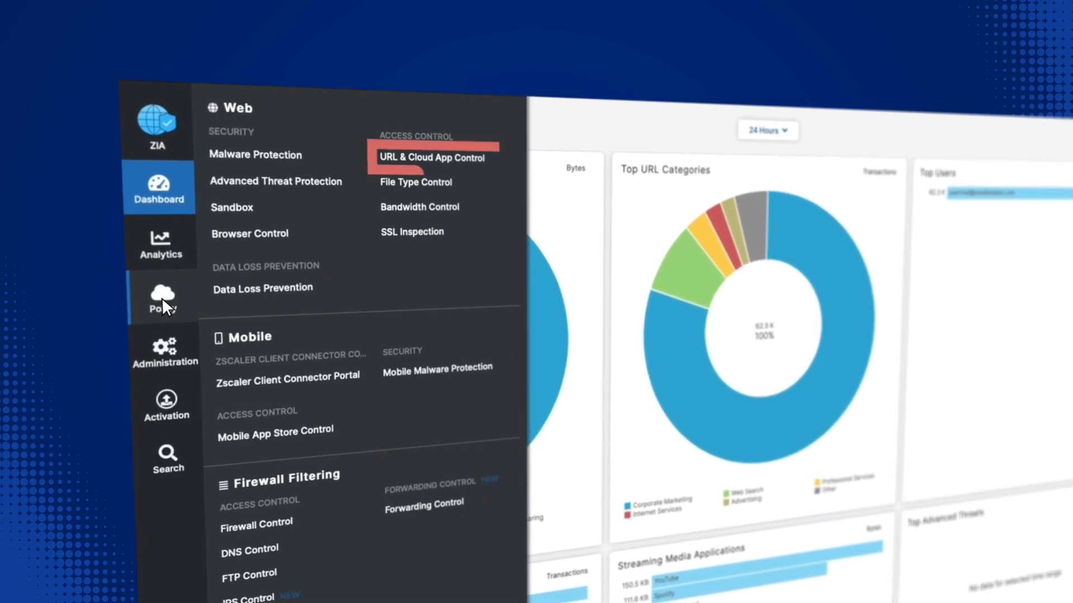
- In URL & Cloud App Control, review rule 1 allowing FileHost access for High Trust devices
{"action": "left_click", "coordinate": [383, 146]}
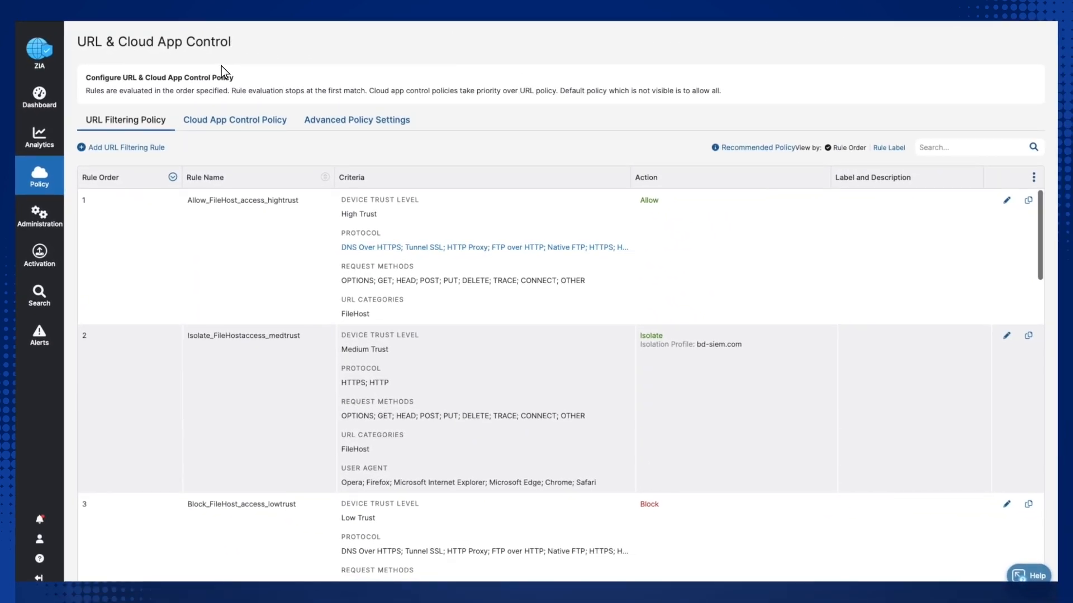
{"action": "left_click", "coordinate": [1006, 200]}
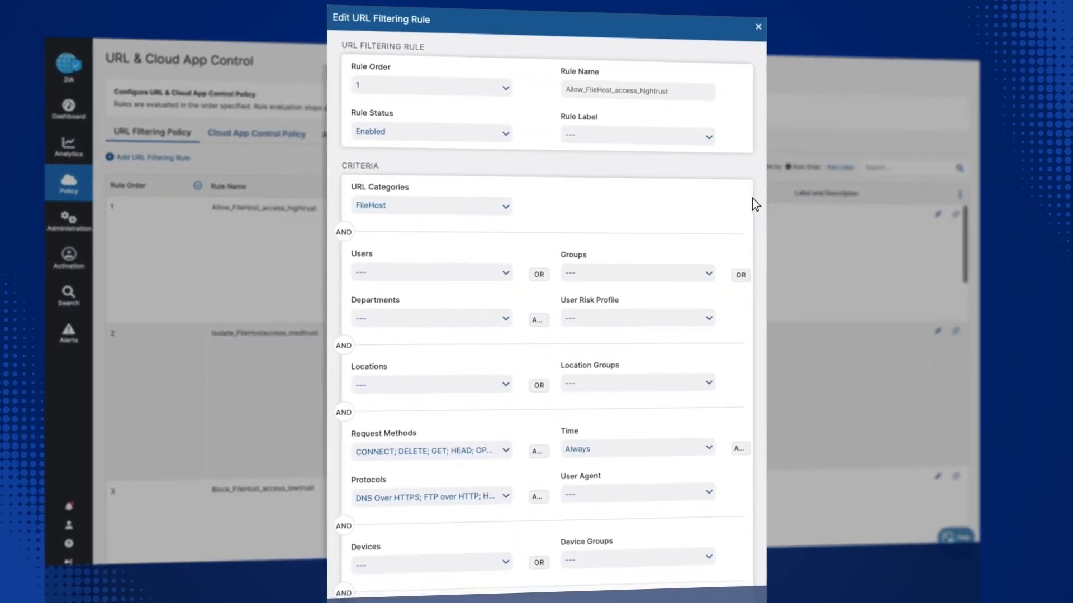
{"action": "scroll", "coordinate": [752, 201], "scroll_direction": "down", "scroll_amount": 5}
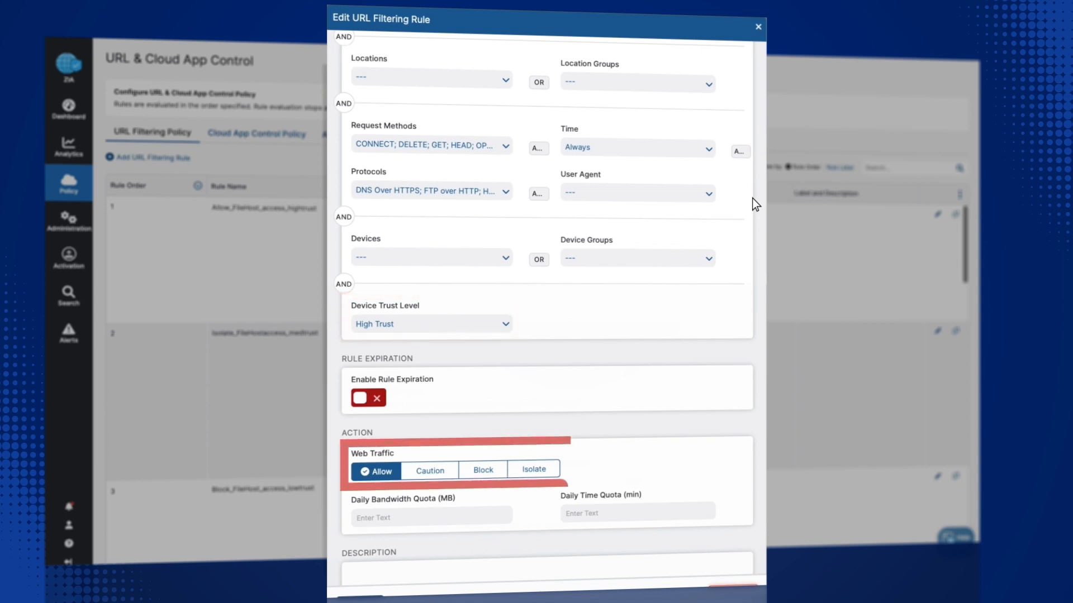
{"action": "scroll", "coordinate": [752, 199], "scroll_direction": "up", "scroll_amount": 3}
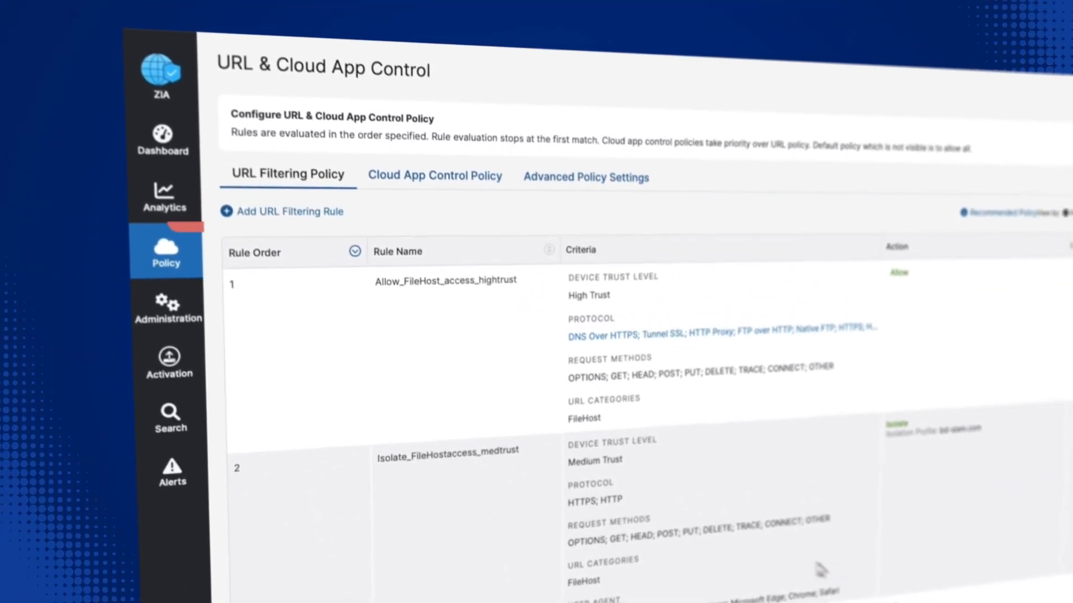
- Review the File Type Control exe rules applied per trust level
{"action": "left_click", "coordinate": [212, 278]}
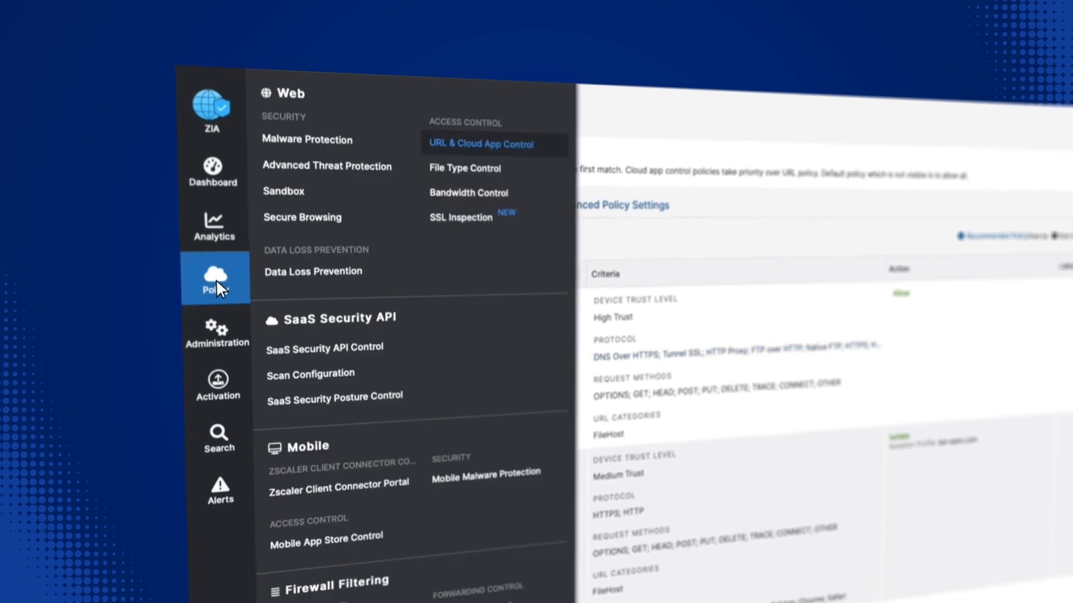
{"action": "left_click", "coordinate": [464, 167]}
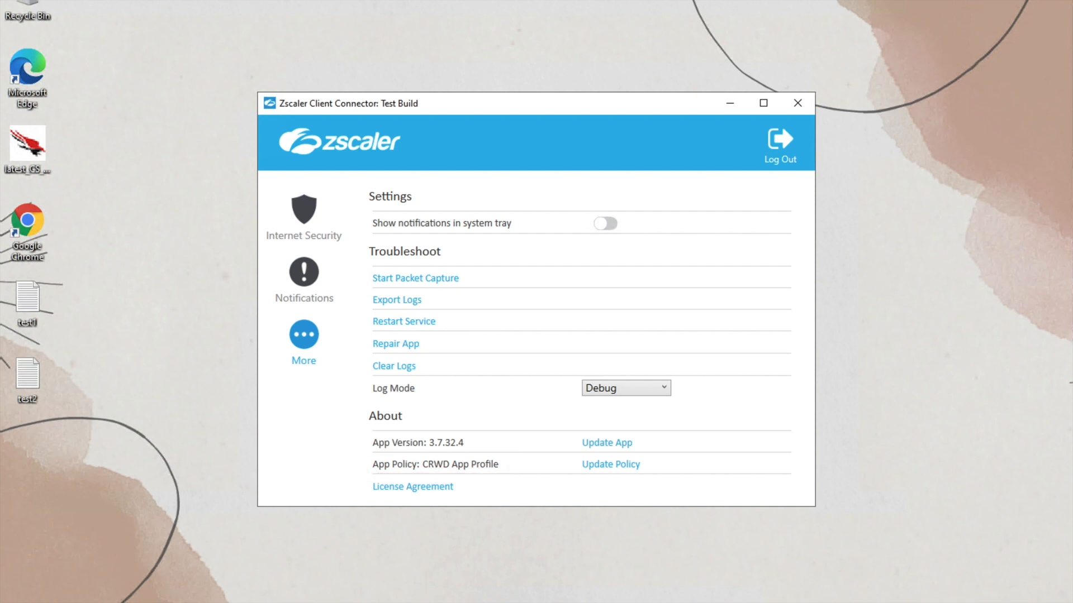
- As a high-trust device, search 'g drive' in Chrome and reach Google Drive sign-in unrestricted
{"action": "left_click", "coordinate": [728, 103]}
{"action": "double_click", "coordinate": [38, 211]}
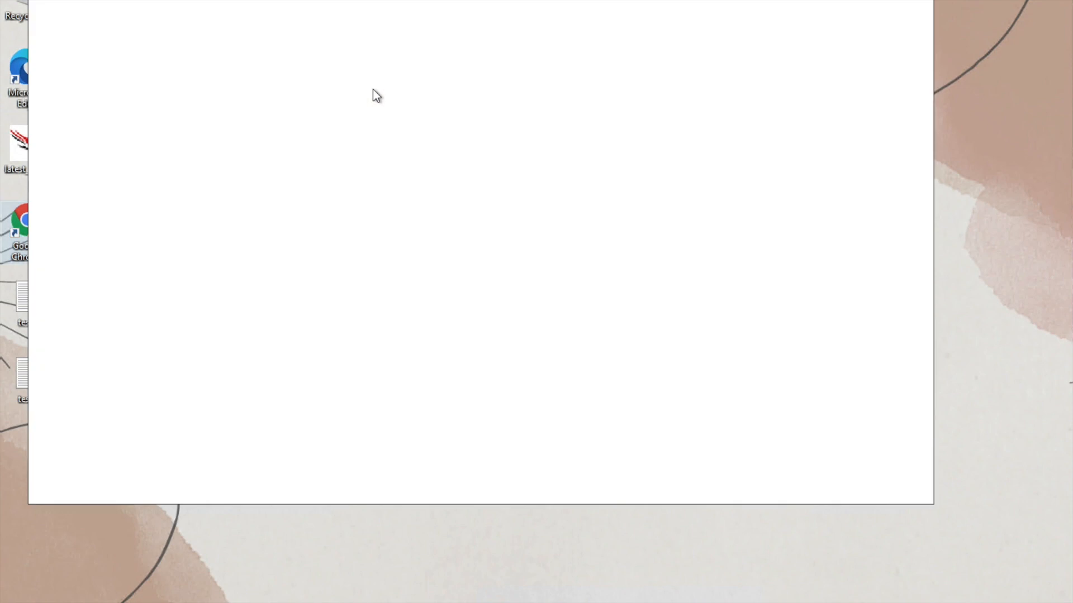
{"action": "type", "text": "g drive"}
{"action": "key", "text": "Return"}
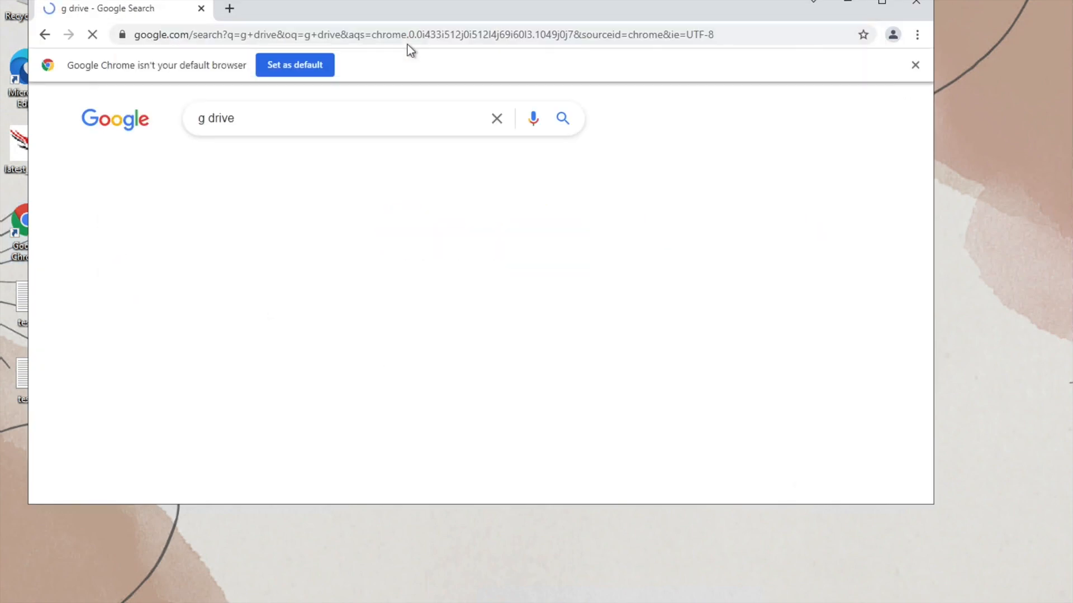
{"action": "left_click", "coordinate": [193, 250]}
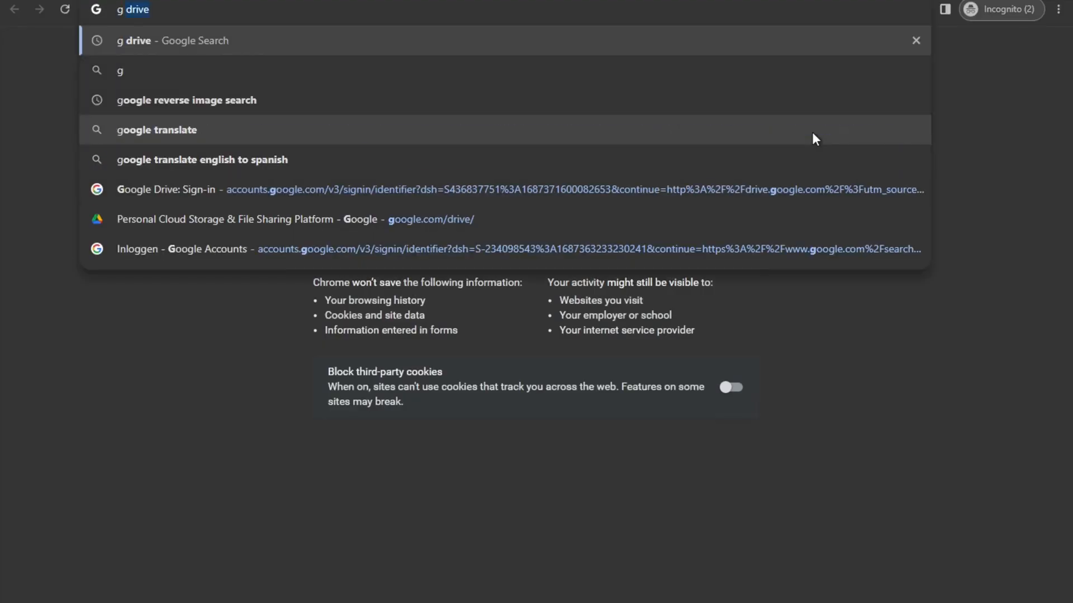
- As a medium-trust device, reach Google Drive via Zscaler isolation and get cautioned downloading 64-bit Arm puttygen.exe
{"action": "key", "text": "Return"}
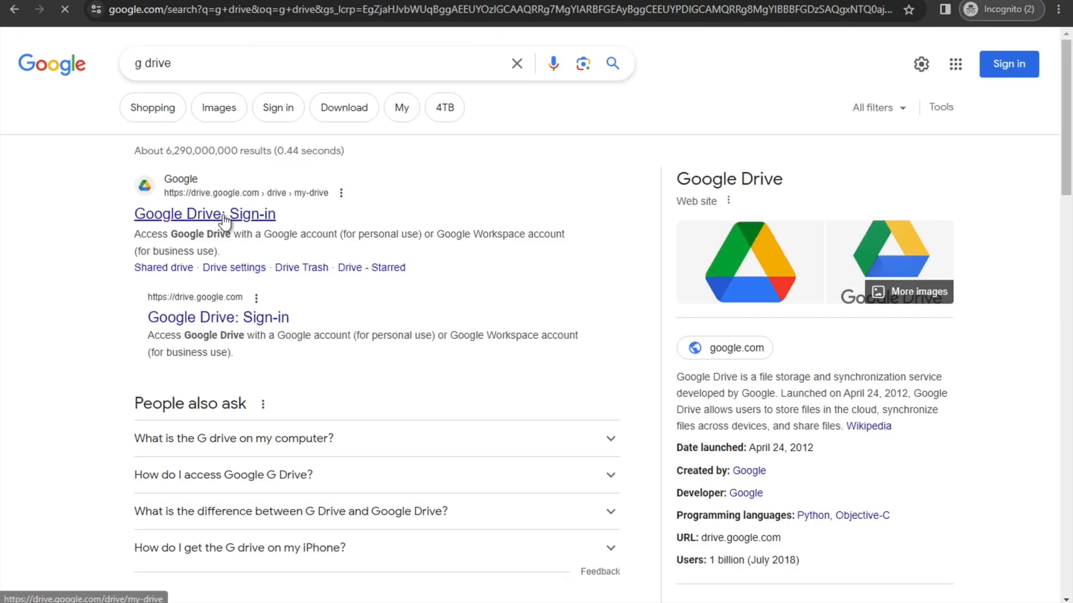
{"action": "left_click", "coordinate": [226, 217]}
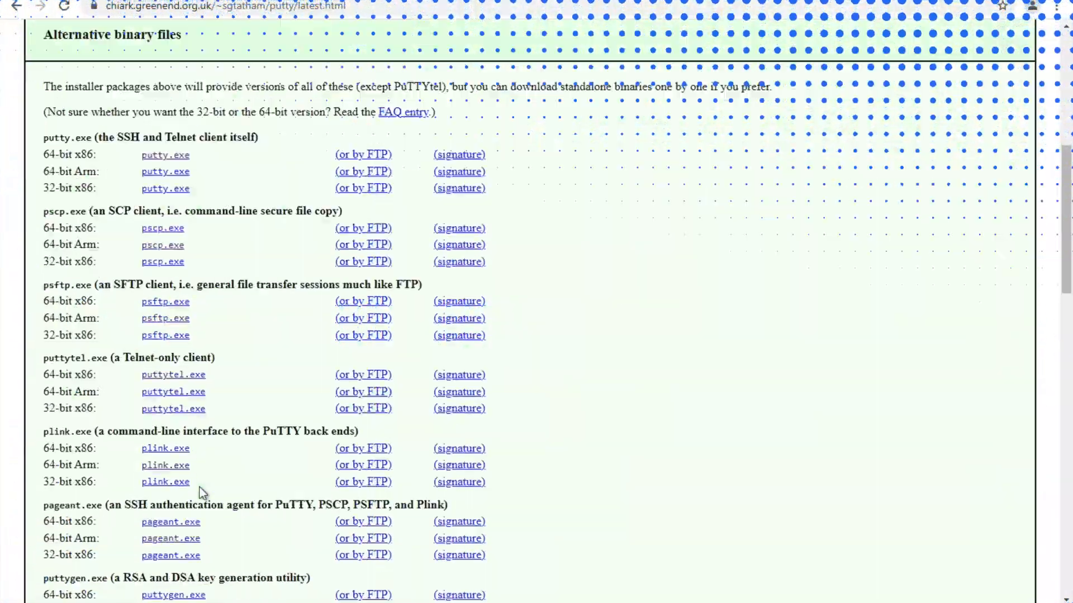
{"action": "left_click", "coordinate": [188, 482]}
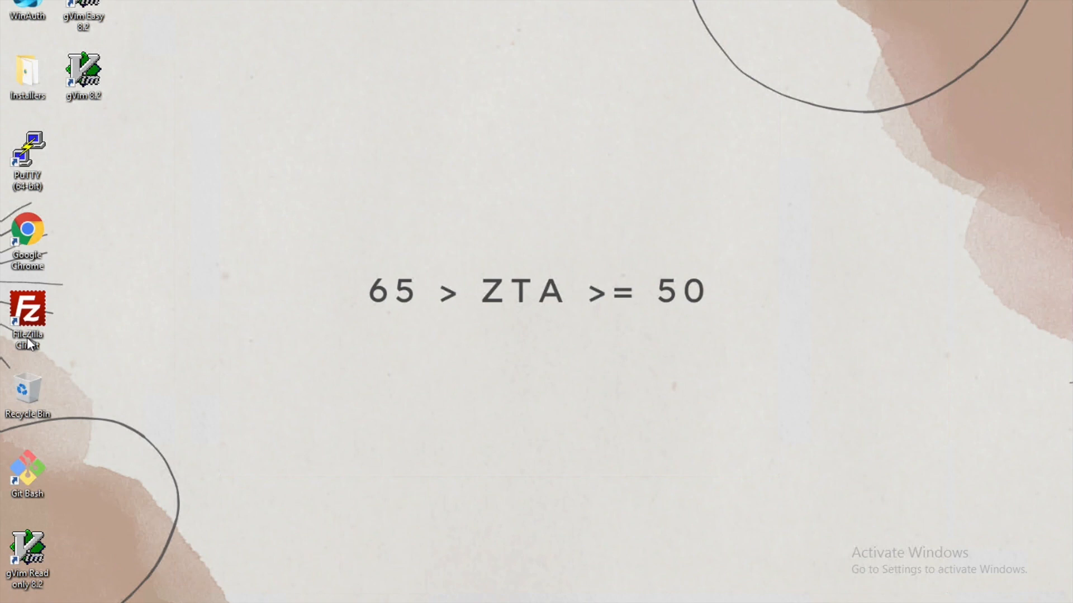
- As a low-trust device (65 > ZTA >= 50), search 'g drive' and get blocked from Google Drive by Zscaler
{"action": "double_click", "coordinate": [23, 239]}
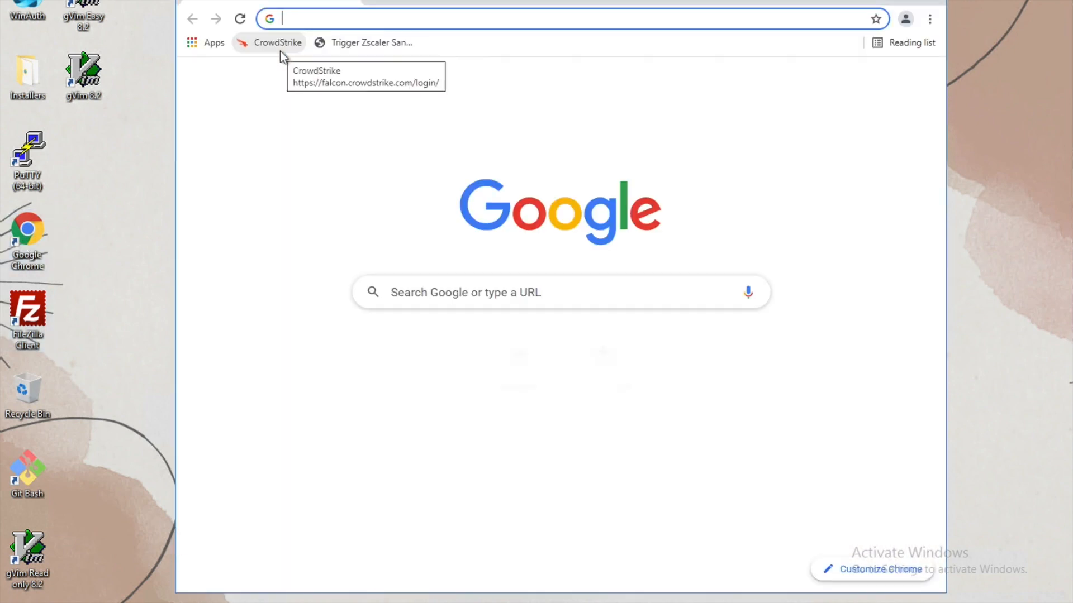
{"action": "type", "text": "g drive"}
{"action": "key", "text": "Return"}
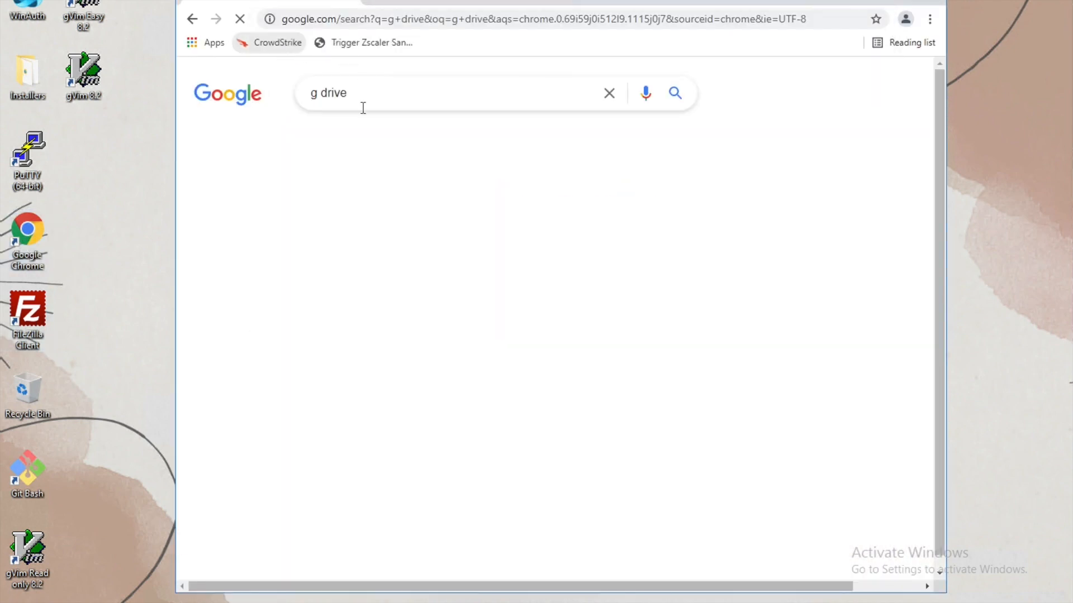
{"action": "left_click", "coordinate": [321, 222]}
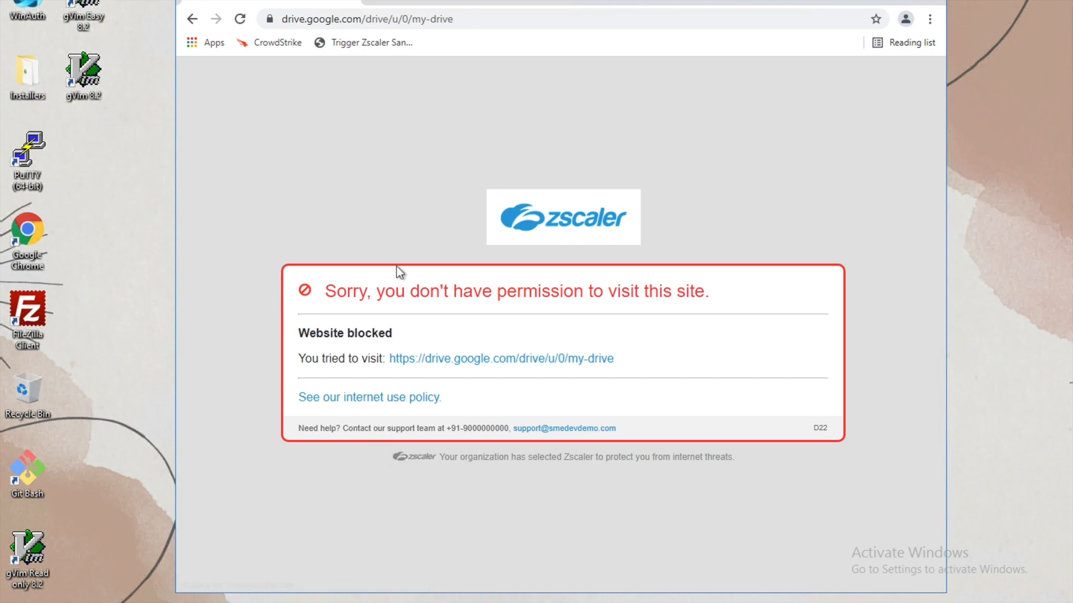